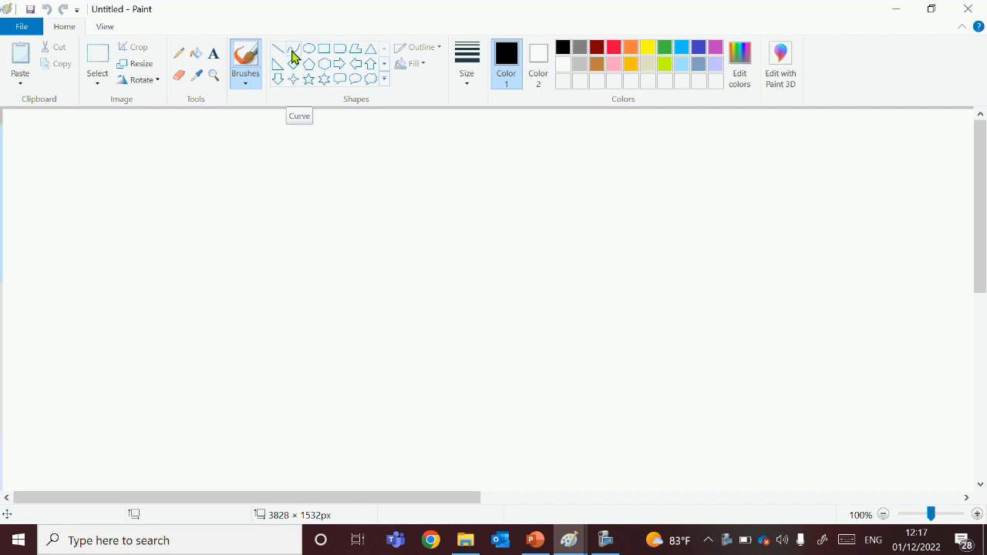
Draw the right half of the central lotus petal with the Curve tool, about 306 px tall, bulging outward near its base.
{"action": "left_click", "coordinate": [293, 54]}
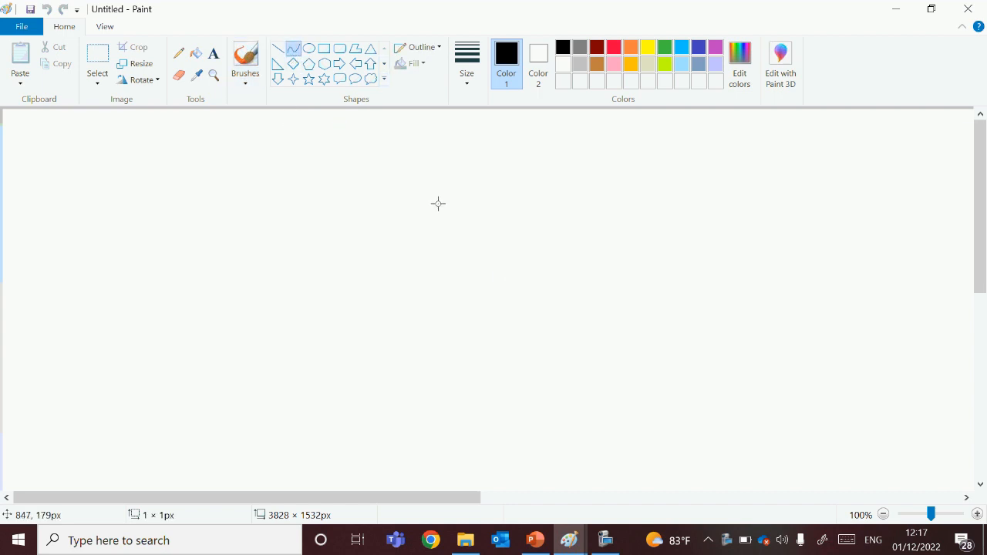
{"action": "left_click_drag", "start_coordinate": [439, 203], "coordinate": [438, 357]}
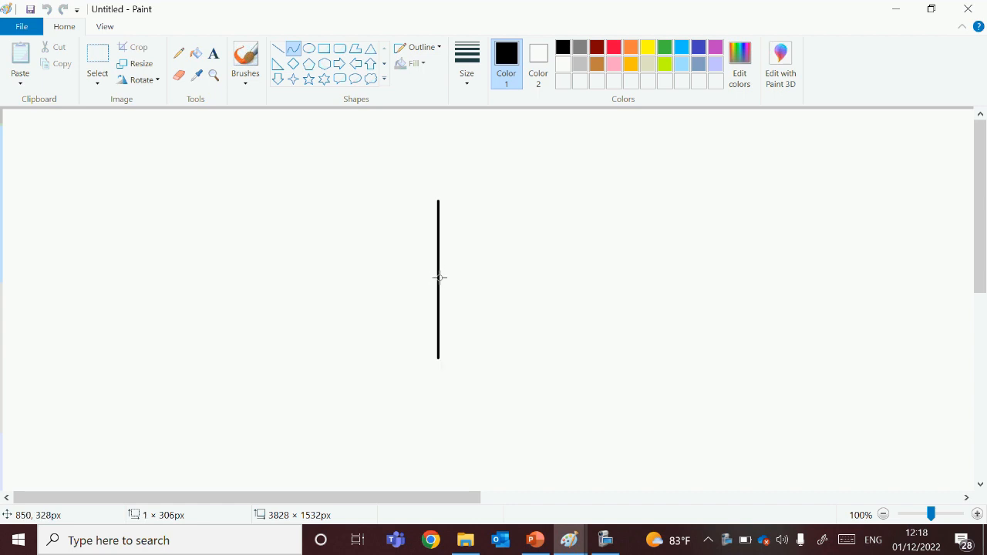
{"action": "left_click_drag", "start_coordinate": [437, 283], "coordinate": [536, 362]}
{"action": "left_click", "coordinate": [536, 361]}
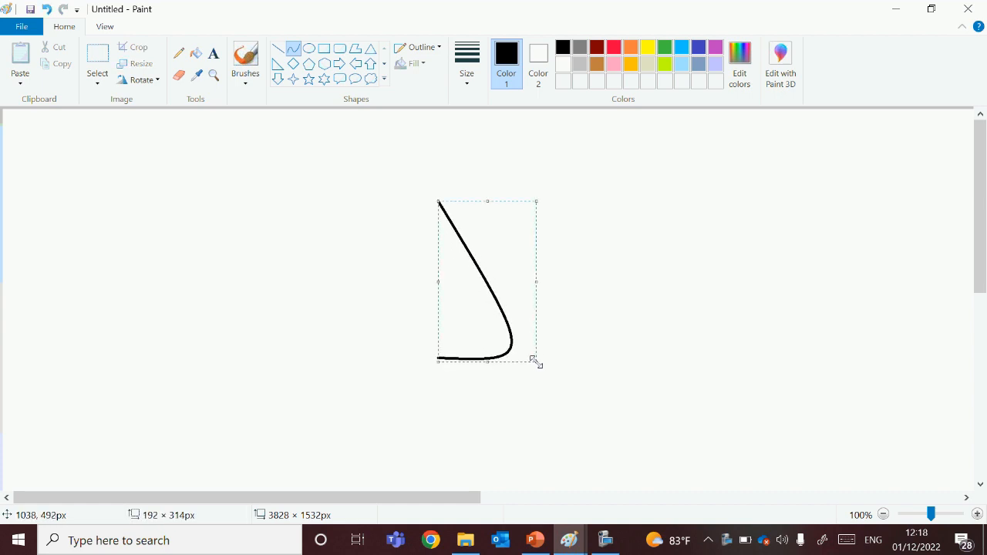
{"action": "left_click", "coordinate": [516, 174]}
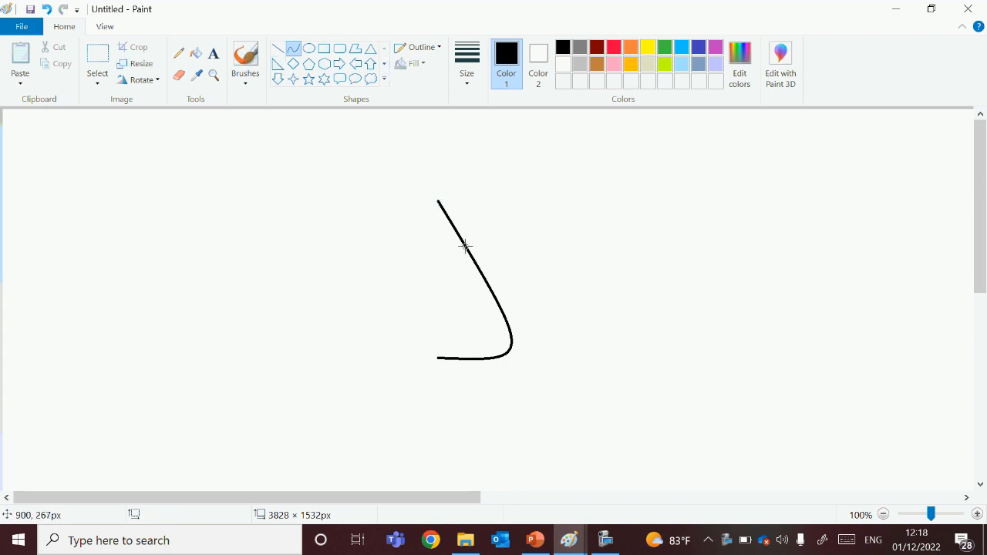
Add a second petal behind the central one, using a short diagonal edge and a curve from its tip to the flower's base point.
{"action": "left_click_drag", "start_coordinate": [465, 245], "coordinate": [519, 202]}
{"action": "left_click", "coordinate": [550, 195]}
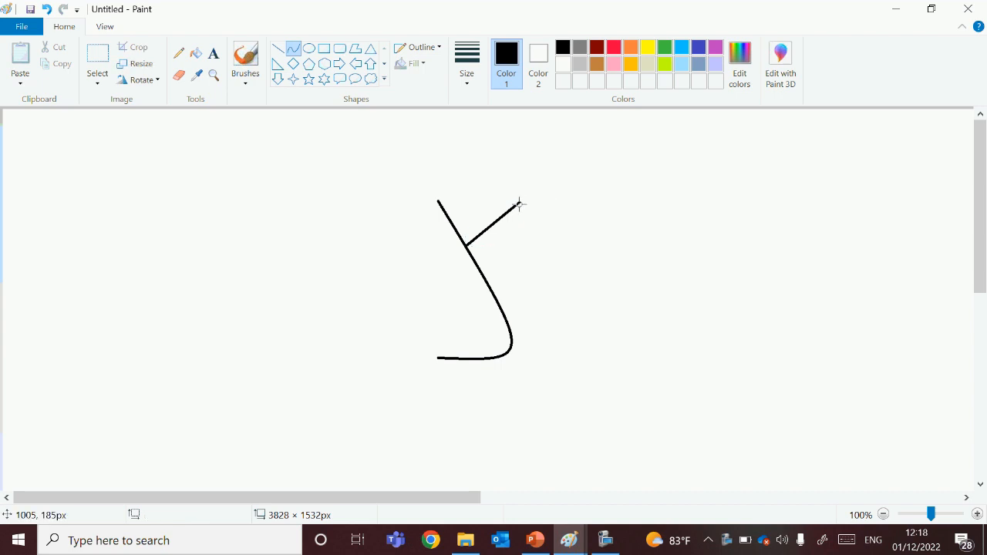
{"action": "left_click_drag", "start_coordinate": [520, 202], "coordinate": [439, 359]}
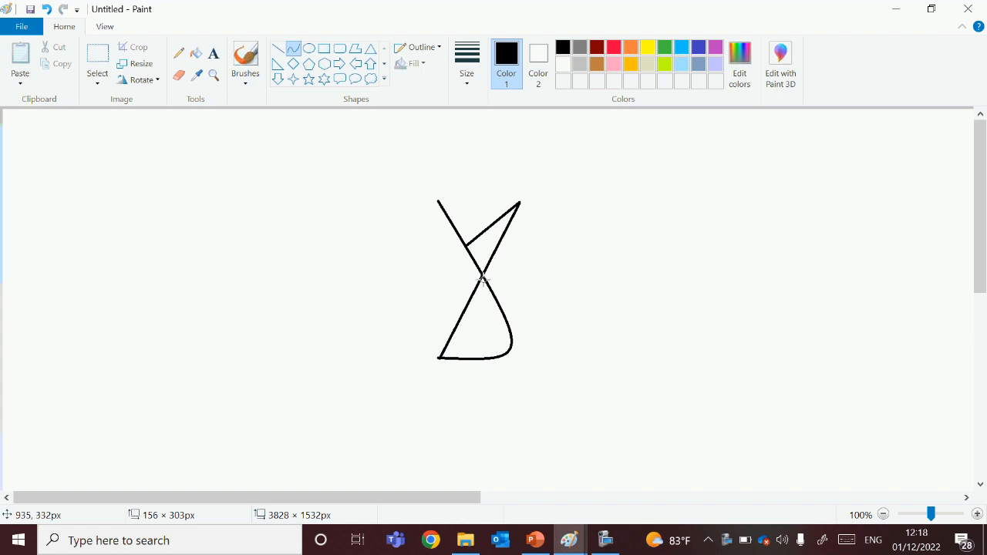
{"action": "left_click_drag", "start_coordinate": [482, 281], "coordinate": [601, 359]}
{"action": "left_click", "coordinate": [627, 315]}
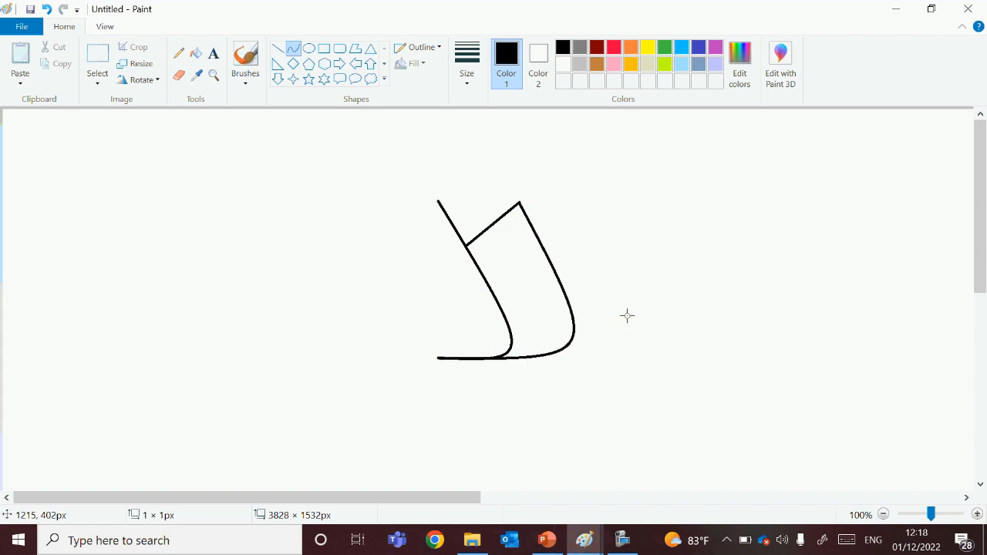
Add a third, outermost petal with a short diagonal edge and a curve about 420 × 301 px ending at the base point.
{"action": "left_click_drag", "start_coordinate": [543, 245], "coordinate": [593, 204]}
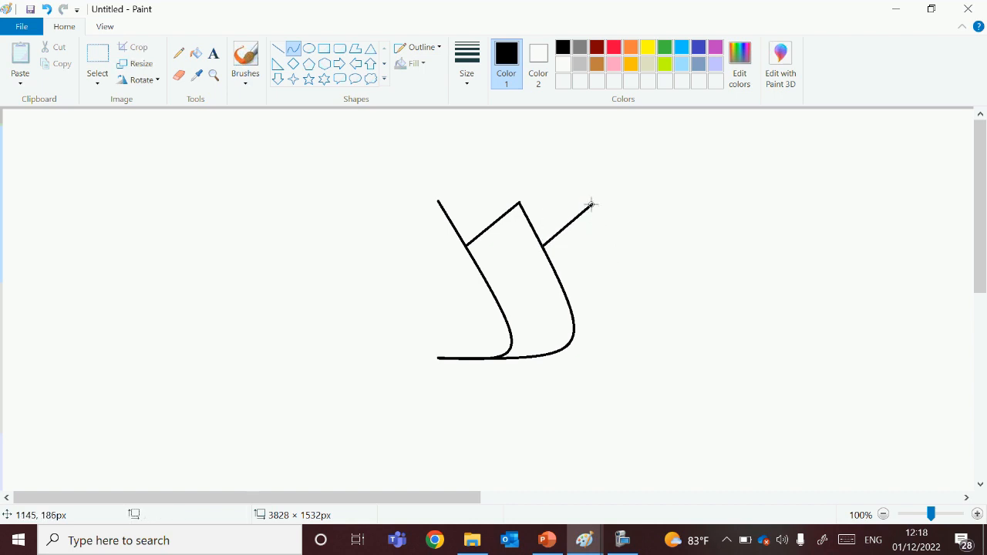
{"action": "left_click_drag", "start_coordinate": [593, 203], "coordinate": [438, 357]}
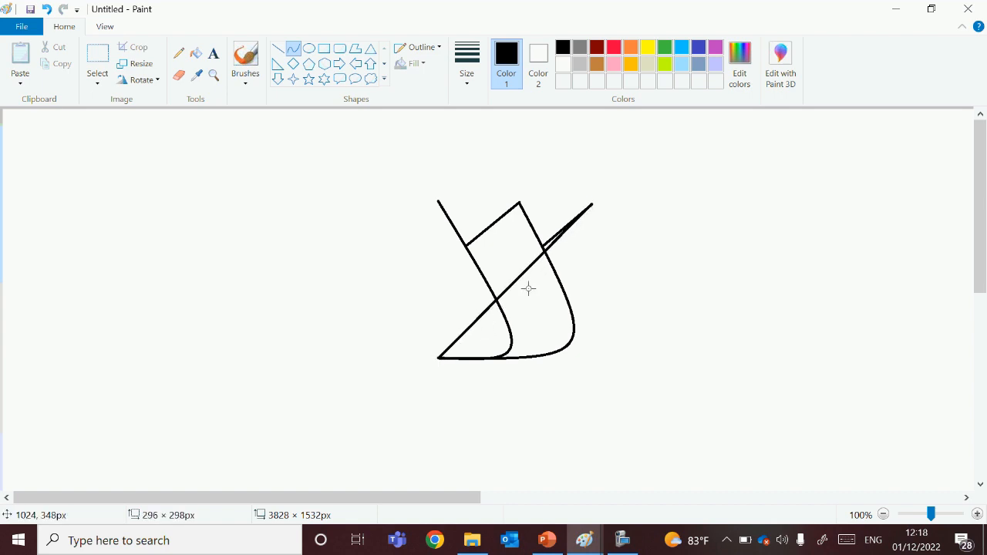
{"action": "left_click_drag", "start_coordinate": [517, 281], "coordinate": [655, 358]}
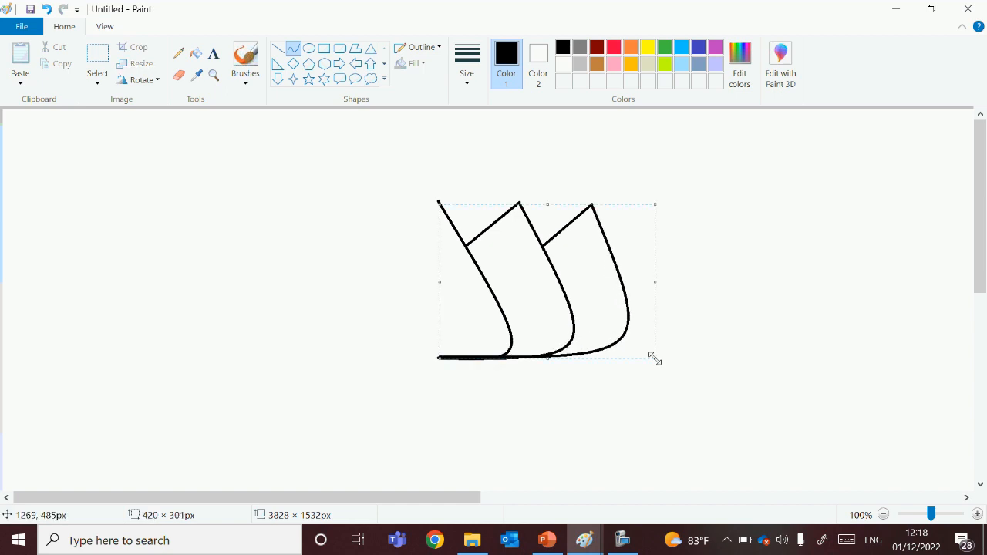
{"action": "left_click", "coordinate": [456, 393]}
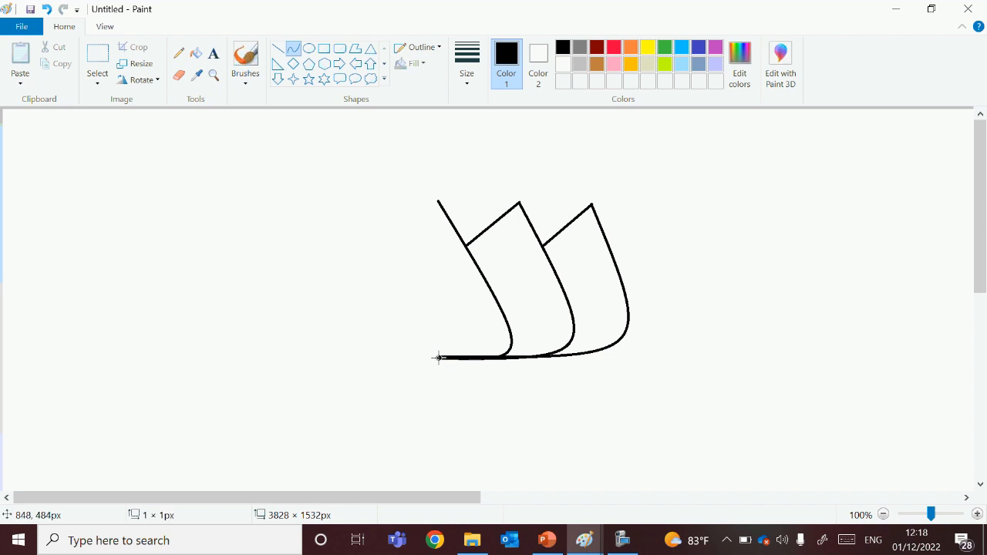
Draw the lower half-bud below the base point: an inner curve about 133 px tall, a short diagonal edge and an outer curve.
{"action": "left_click_drag", "start_coordinate": [439, 357], "coordinate": [438, 424]}
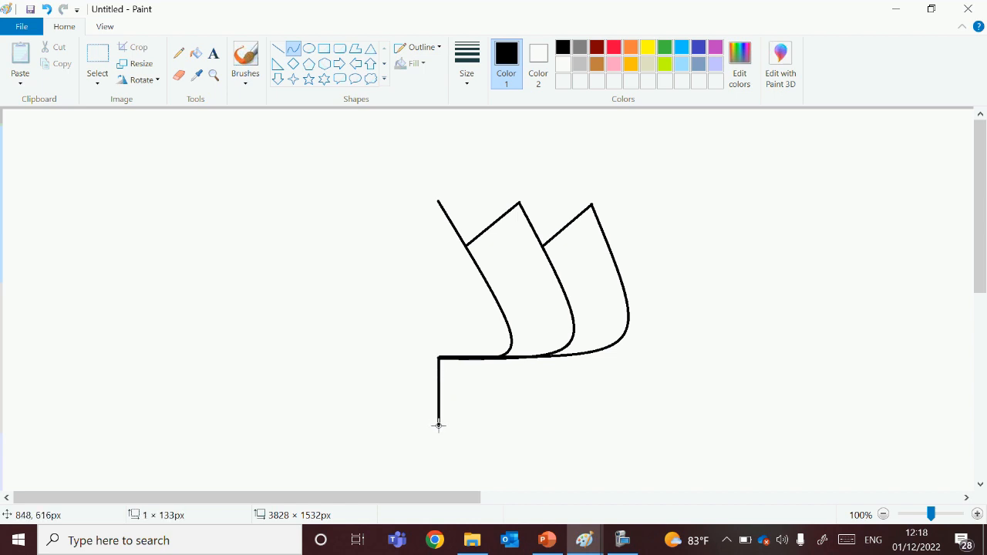
{"action": "mouse_move", "coordinate": [438, 374]}
{"action": "left_mouse_down"}
{"action": "mouse_move", "coordinate": [457, 374]}
{"action": "mouse_move", "coordinate": [483, 427]}
{"action": "left_mouse_up"}
{"action": "left_click", "coordinate": [479, 403]}
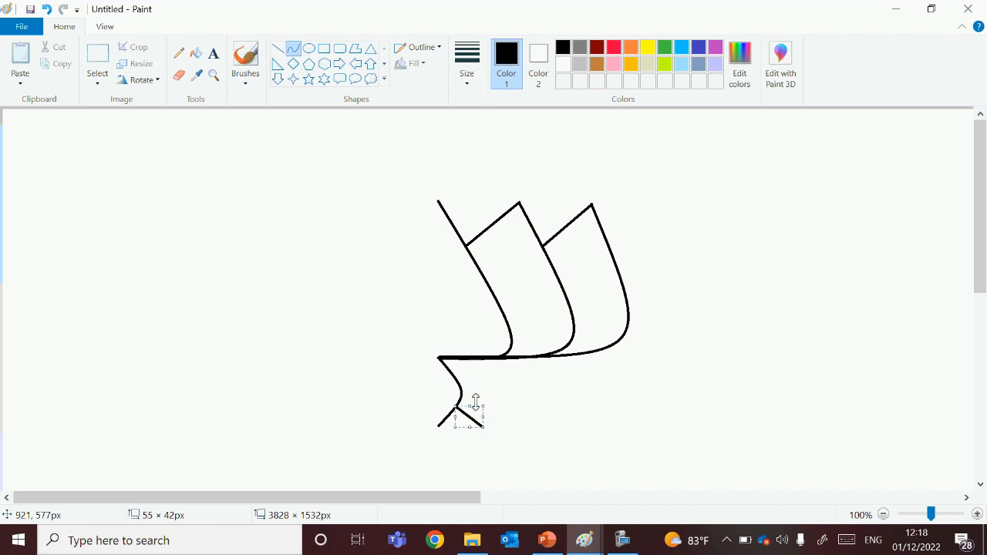
{"action": "left_click_drag", "start_coordinate": [445, 358], "coordinate": [483, 427]}
{"action": "left_click_drag", "start_coordinate": [463, 392], "coordinate": [495, 364]}
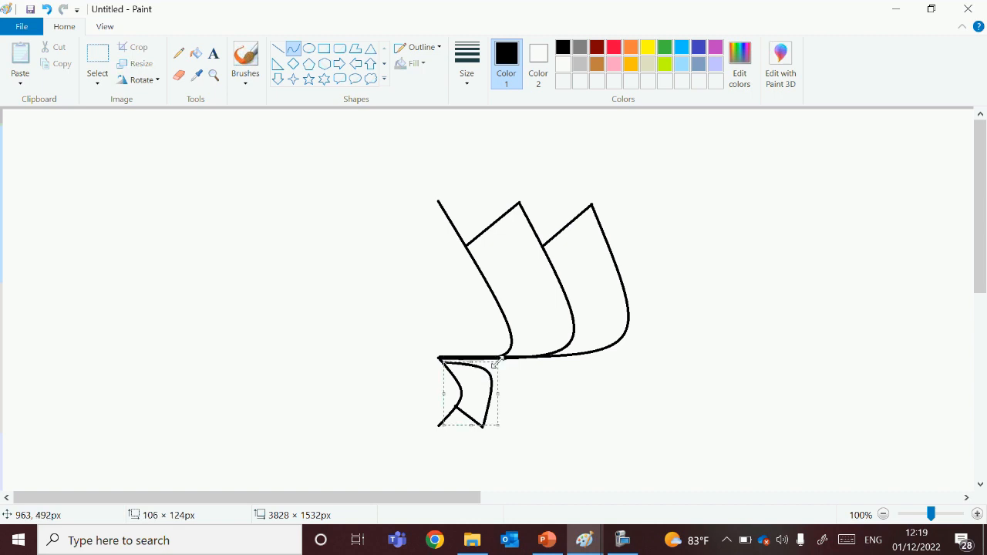
{"action": "left_click", "coordinate": [549, 400]}
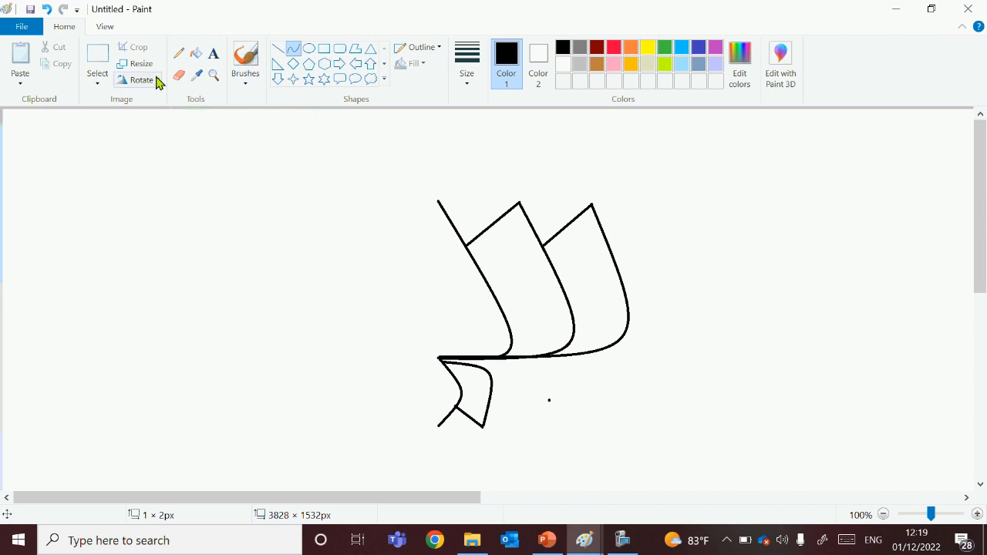
Copy a rectangular selection around the whole half flower, paste it and flip the pasted copy horizontally.
{"action": "left_click", "coordinate": [97, 58]}
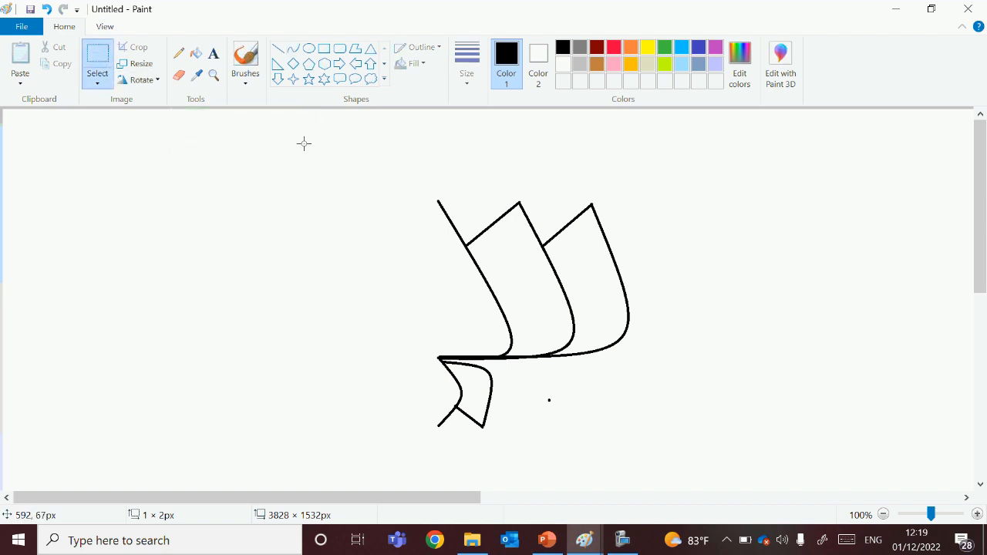
{"action": "left_click_drag", "start_coordinate": [291, 135], "coordinate": [733, 467]}
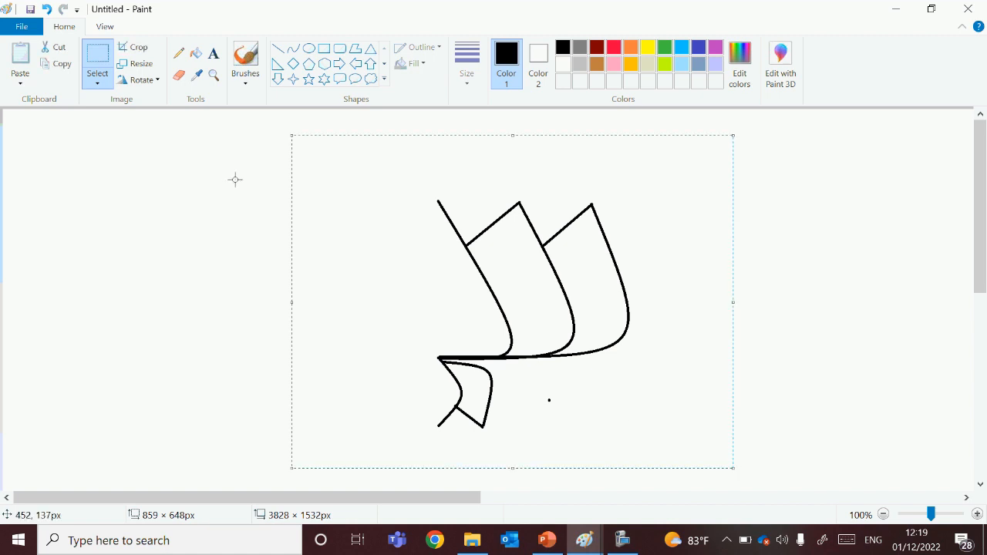
{"action": "left_click", "coordinate": [60, 64]}
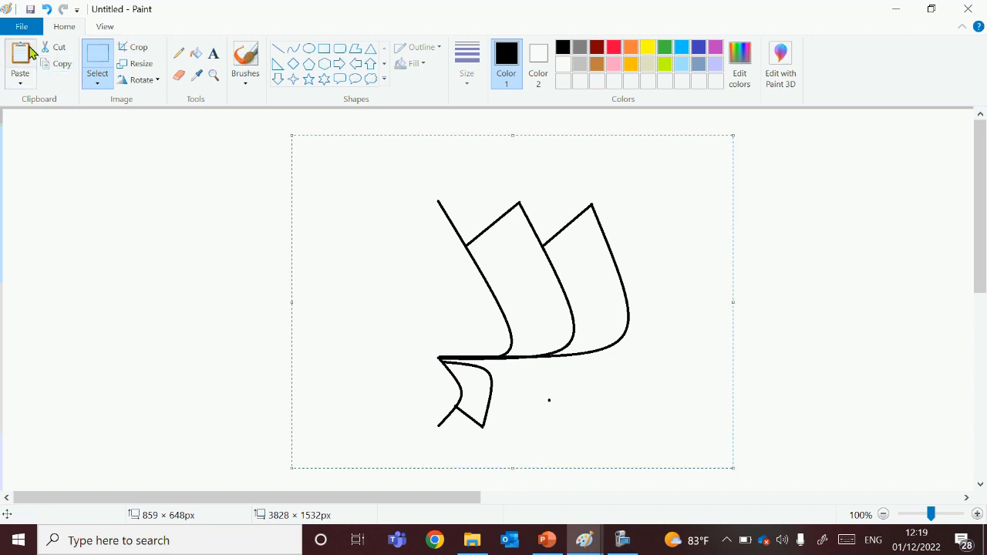
{"action": "left_click", "coordinate": [23, 58]}
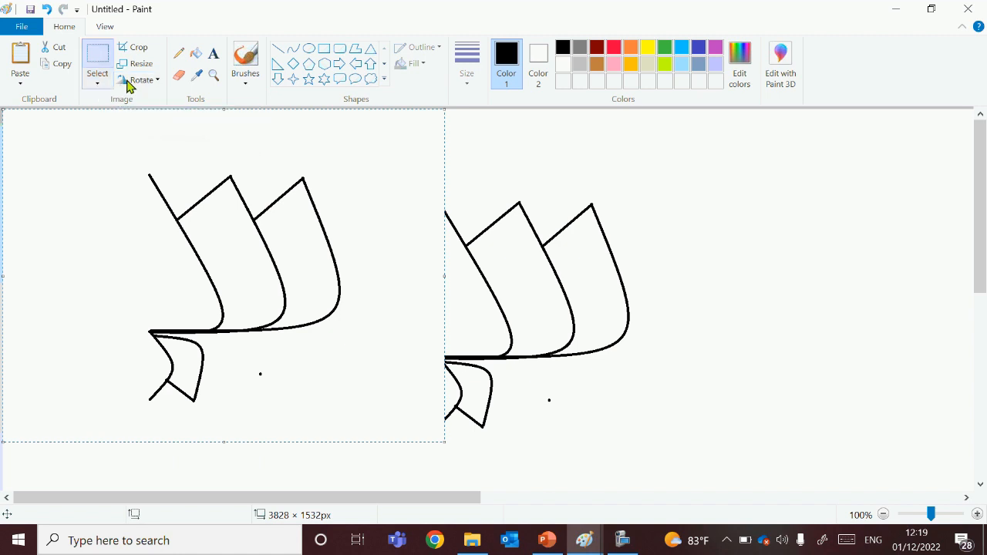
{"action": "left_click", "coordinate": [160, 83]}
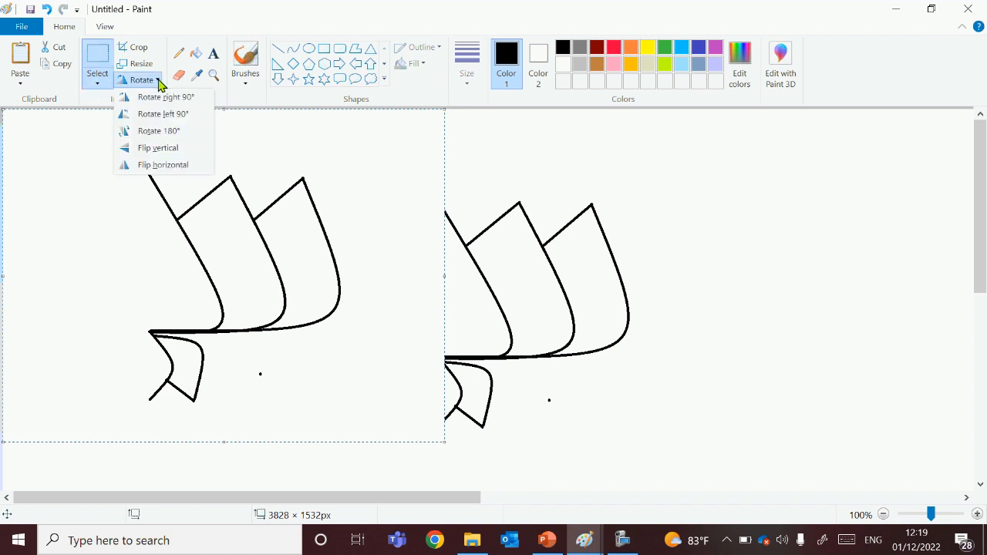
{"action": "left_click", "coordinate": [152, 166]}
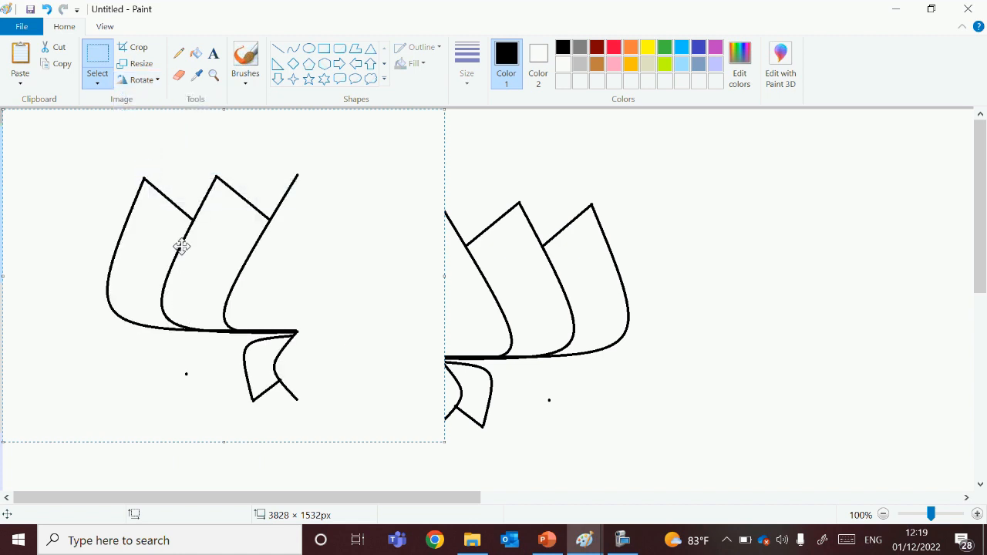
Turn on transparent selection and move the flipped copy against the original half so they form a complete symmetrical lotus.
{"action": "mouse_move", "coordinate": [181, 246]}
{"action": "left_mouse_down"}
{"action": "mouse_move", "coordinate": [285, 277]}
{"action": "mouse_move", "coordinate": [167, 269]}
{"action": "mouse_move", "coordinate": [178, 258]}
{"action": "left_mouse_up"}
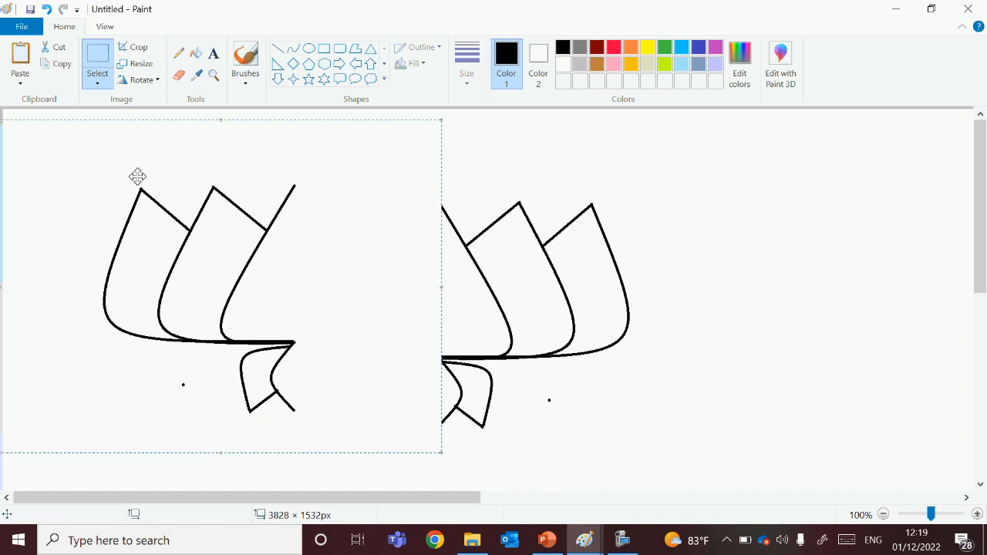
{"action": "left_click", "coordinate": [98, 85]}
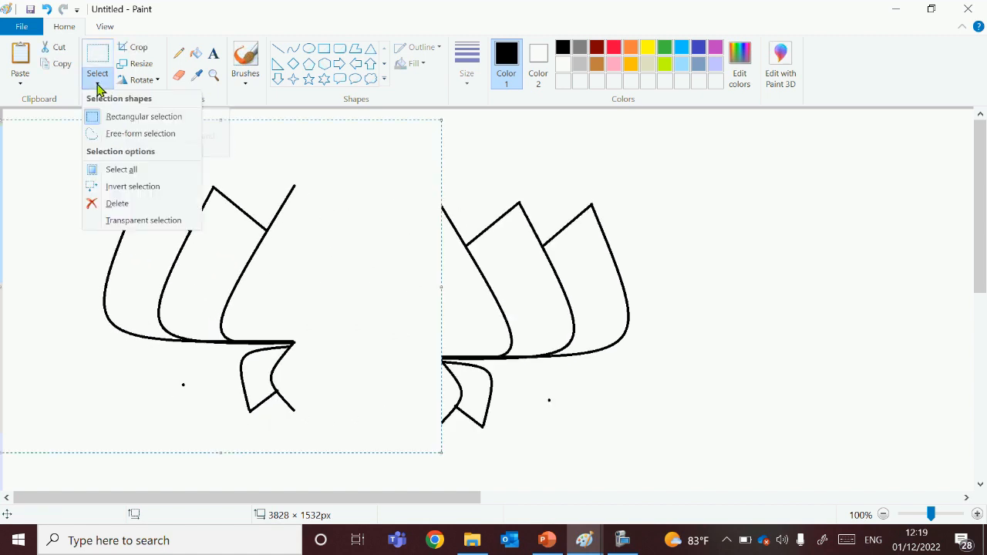
{"action": "left_click", "coordinate": [103, 221]}
{"action": "left_click_drag", "start_coordinate": [172, 233], "coordinate": [317, 250]}
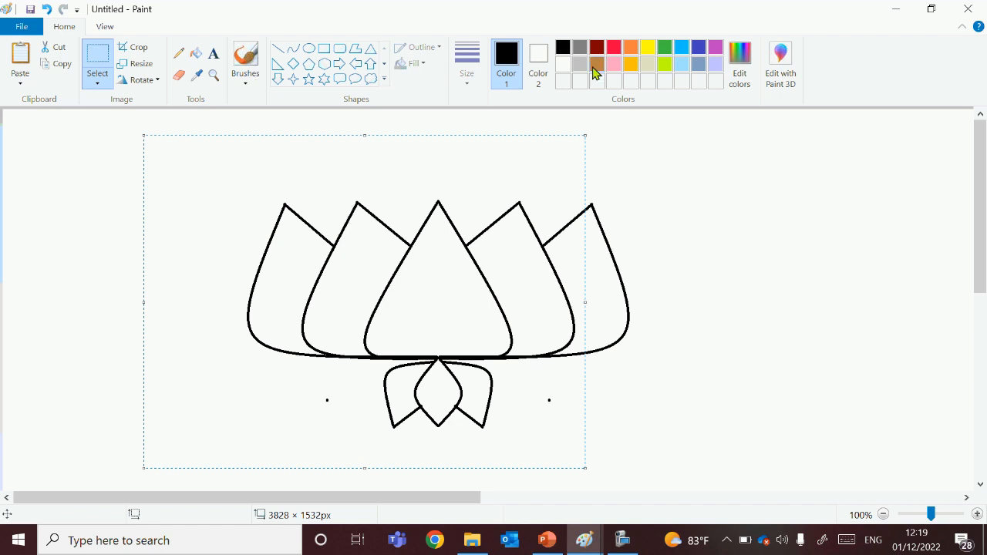
{"action": "left_click", "coordinate": [725, 176]}
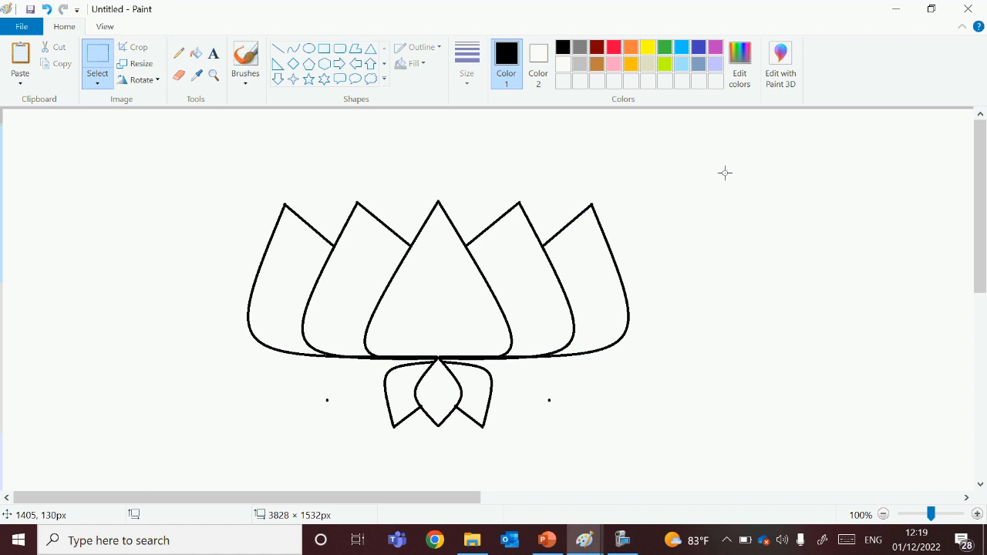
Set Color 1 to the bright magenta from the basic colors in Edit Colors.
{"action": "left_click", "coordinate": [740, 62]}
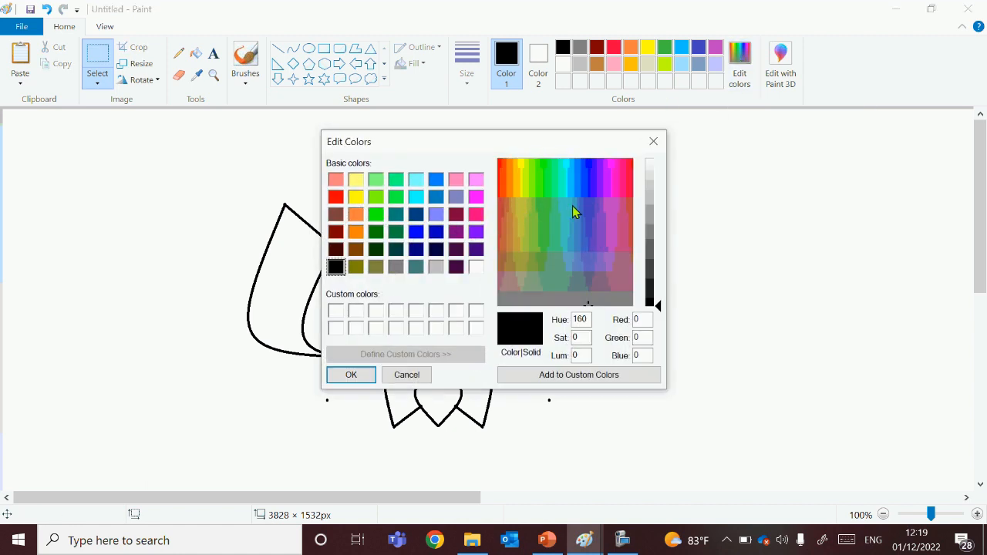
{"action": "left_click", "coordinate": [476, 197]}
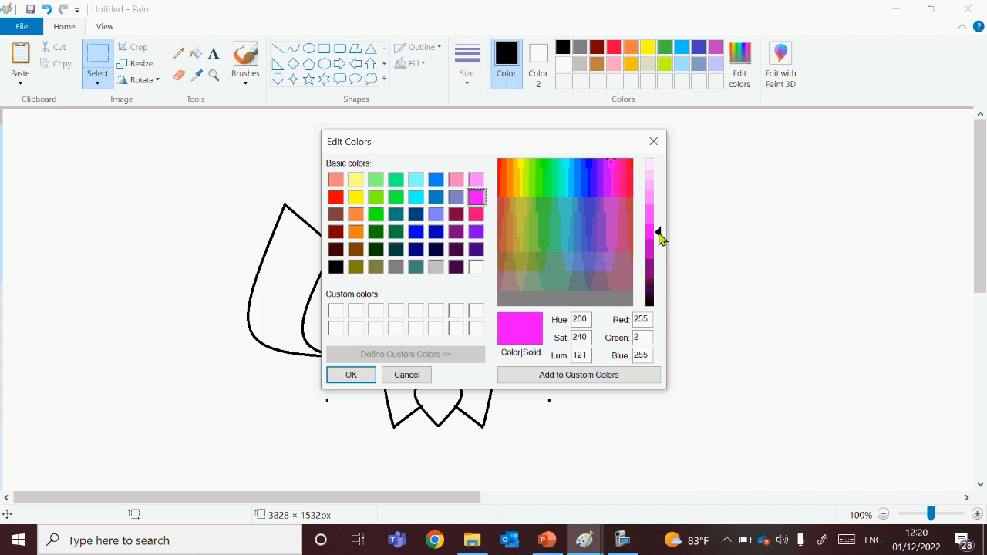
{"action": "mouse_move", "coordinate": [659, 238]}
{"action": "left_mouse_down"}
{"action": "mouse_move", "coordinate": [659, 250]}
{"action": "mouse_move", "coordinate": [659, 219]}
{"action": "mouse_move", "coordinate": [659, 230]}
{"action": "left_mouse_up"}
{"action": "left_click", "coordinate": [351, 375]}
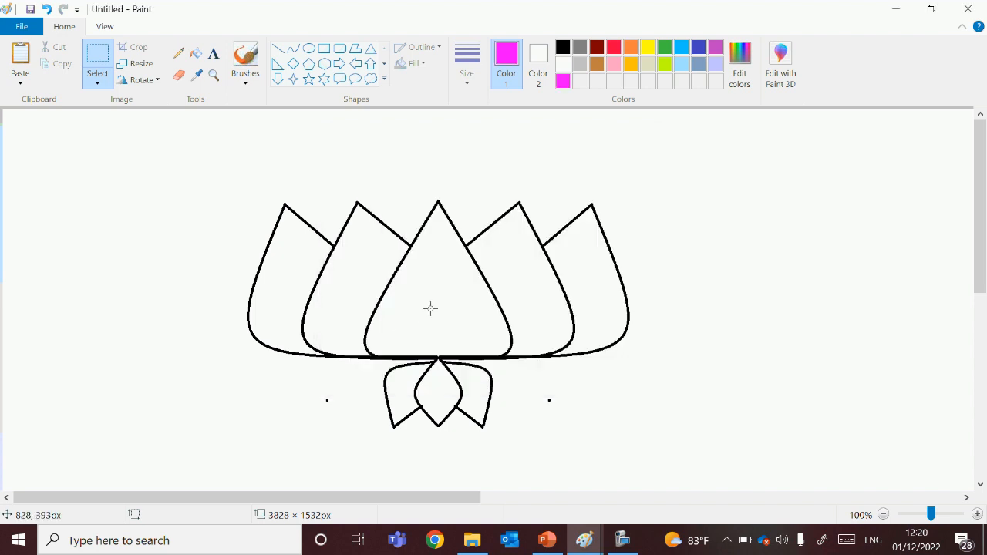
Fill the five upper petals and the three small lower petals with magenta.
{"action": "left_click", "coordinate": [196, 53]}
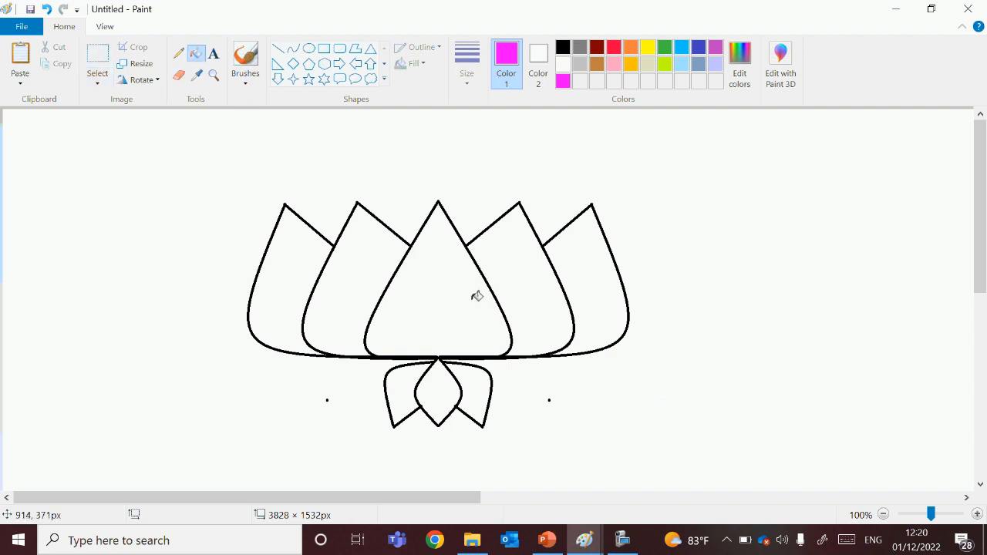
{"action": "left_click", "coordinate": [450, 286]}
{"action": "left_click", "coordinate": [509, 264]}
{"action": "left_click", "coordinate": [583, 255]}
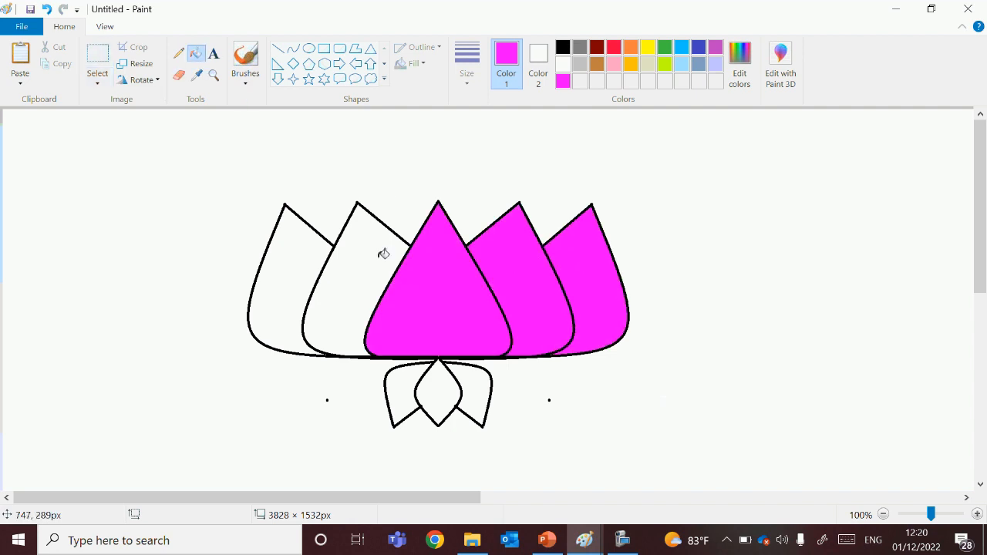
{"action": "left_click", "coordinate": [370, 251]}
{"action": "left_click", "coordinate": [311, 246]}
{"action": "left_click", "coordinate": [433, 389]}
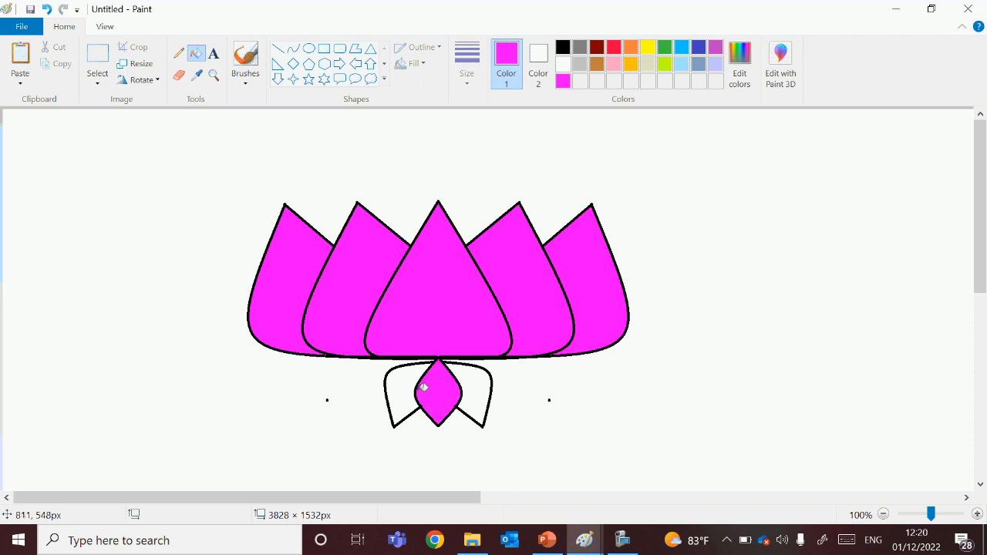
{"action": "left_click", "coordinate": [402, 394]}
{"action": "left_click", "coordinate": [479, 380]}
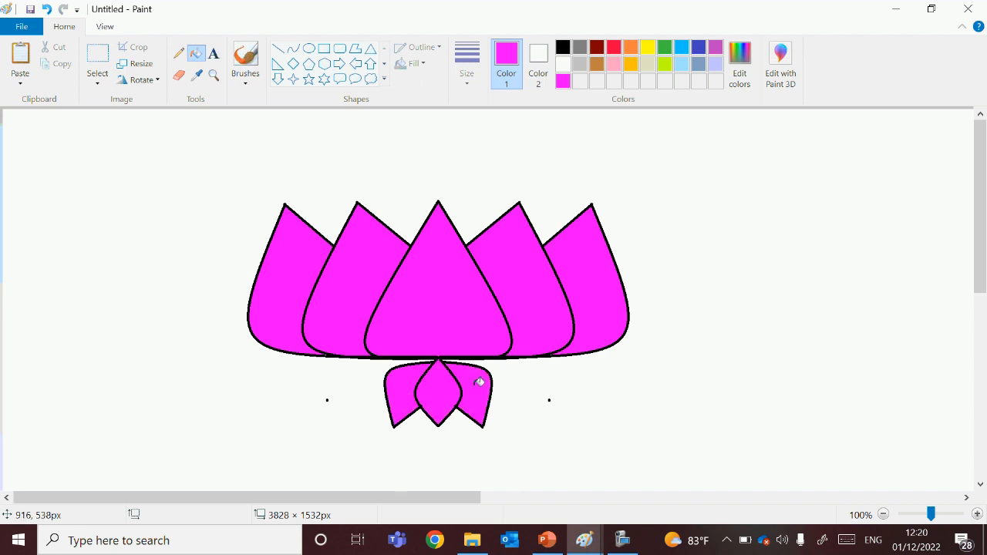
Draw a green vertical stem about 127 px long in the thickest line size, downward from the lowest tip of the flower.
{"action": "left_click", "coordinate": [279, 51]}
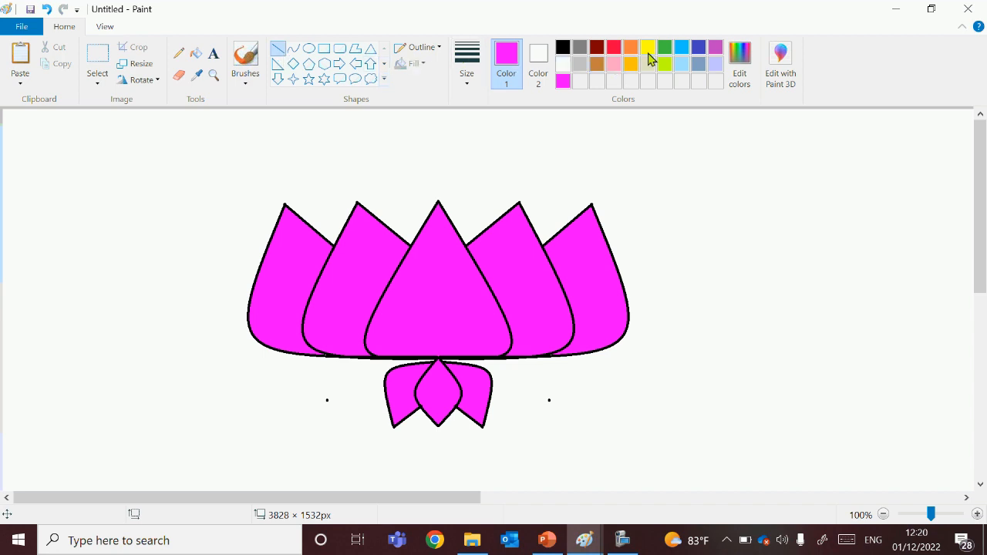
{"action": "left_click", "coordinate": [666, 50]}
{"action": "left_click", "coordinate": [467, 79]}
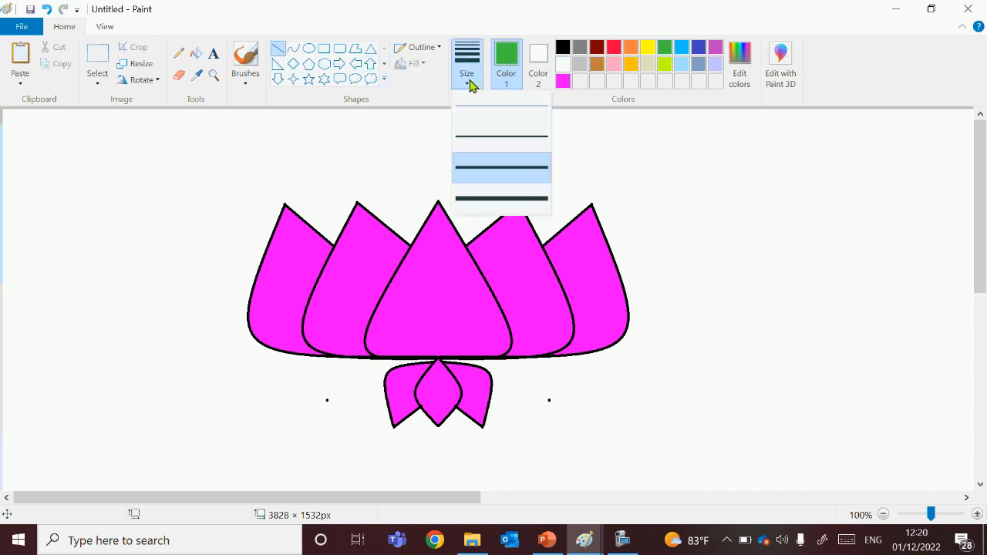
{"action": "left_click", "coordinate": [471, 199]}
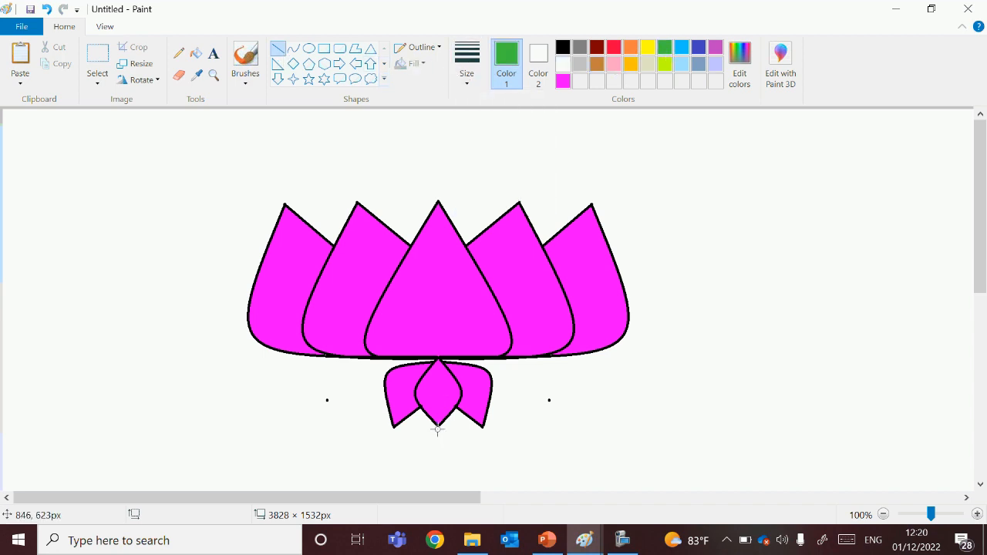
{"action": "left_click_drag", "start_coordinate": [438, 426], "coordinate": [438, 492]}
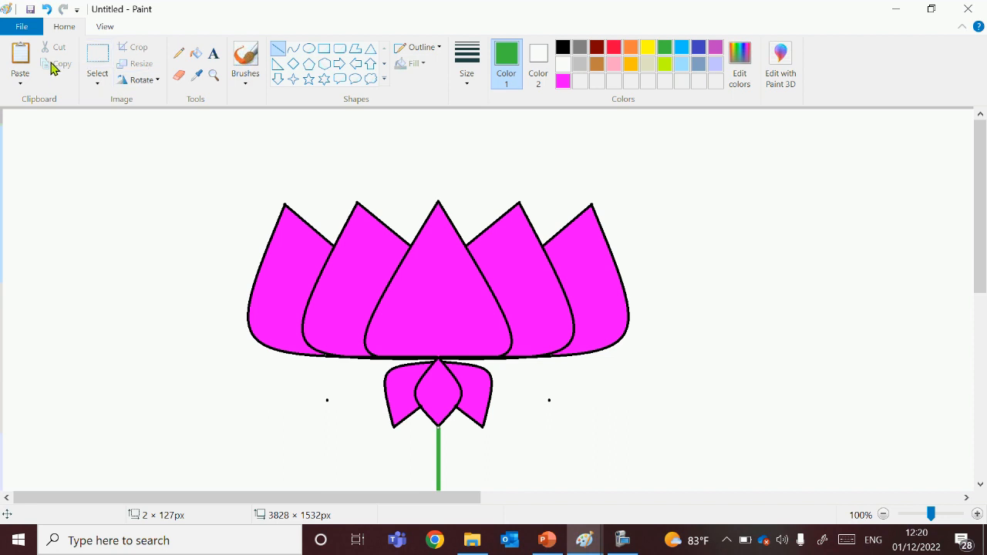
Add the green title "Lotus using Flip Option" in 36-point Calibri above the flower, widening its text box so it fits on one line.
{"action": "left_click", "coordinate": [214, 53]}
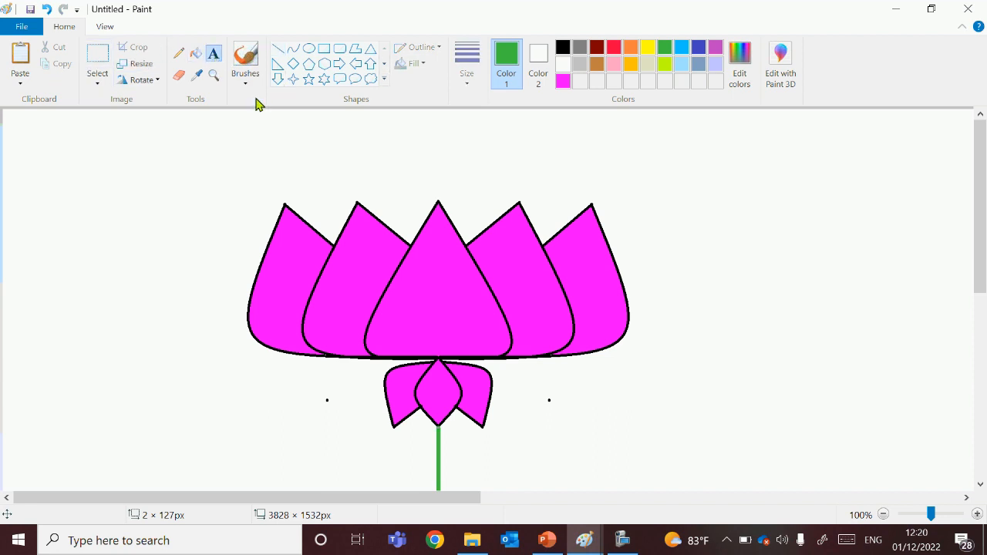
{"action": "left_click", "coordinate": [300, 150]}
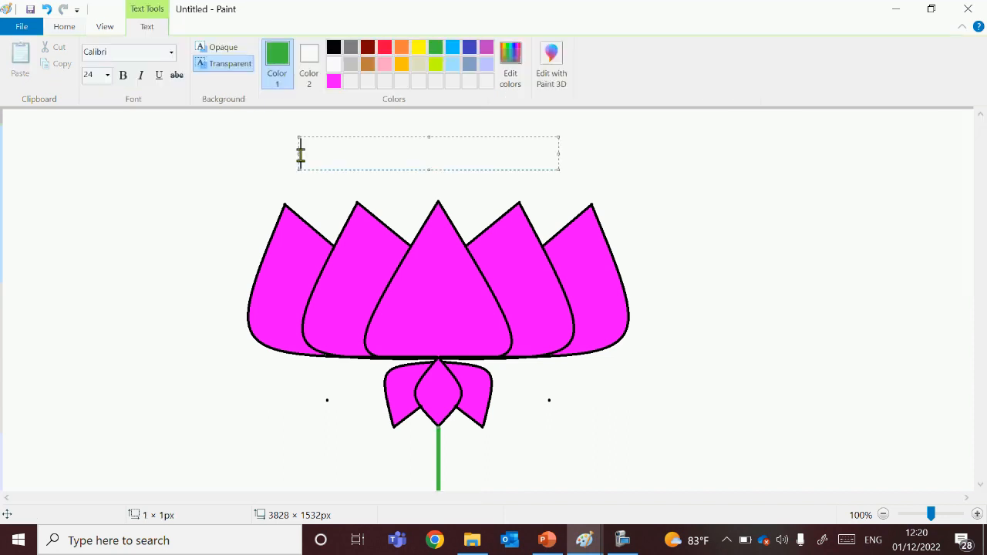
{"action": "left_click", "coordinate": [108, 75]}
{"action": "left_click", "coordinate": [95, 271]}
{"action": "type", "text": "Lo"}
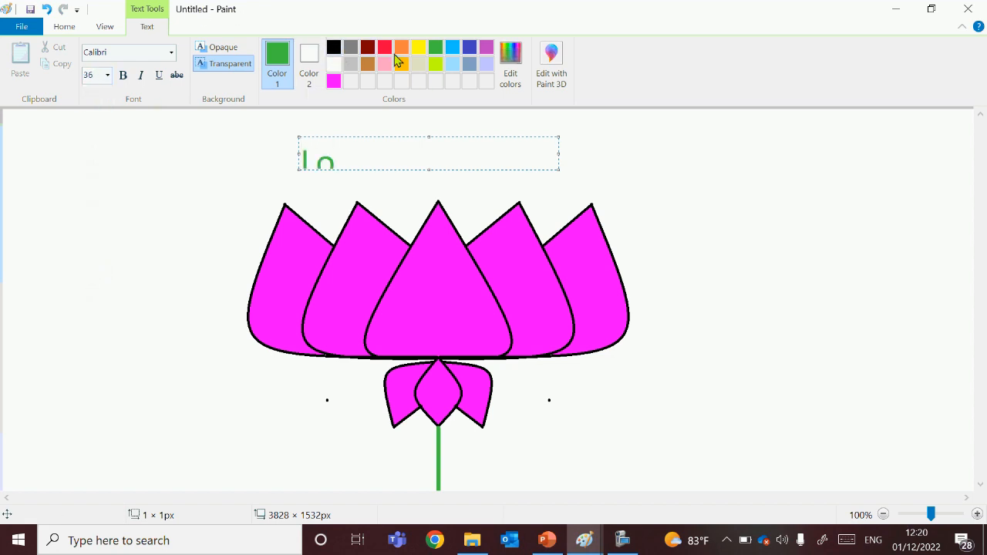
{"action": "left_click_drag", "start_coordinate": [429, 170], "coordinate": [429, 193]}
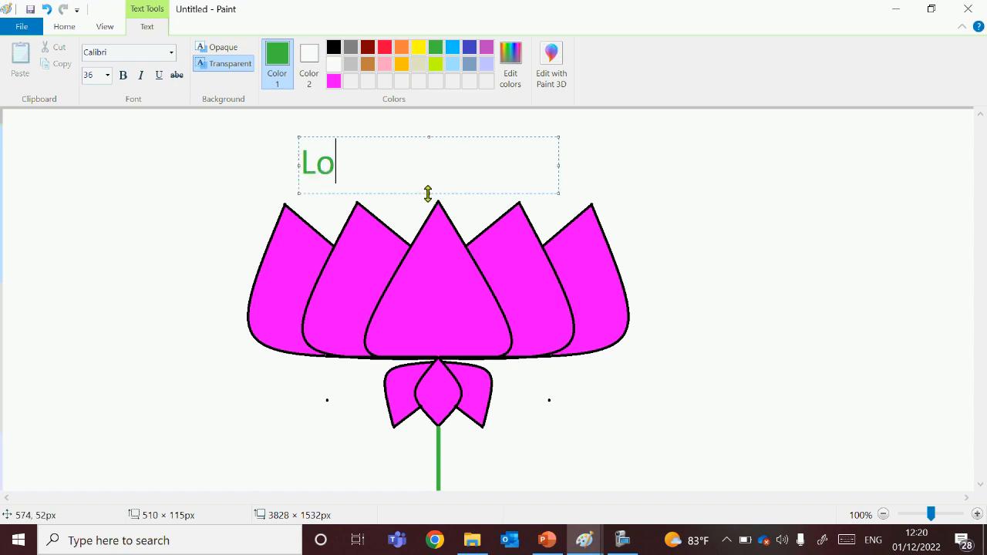
{"action": "type", "text": "tus using "}
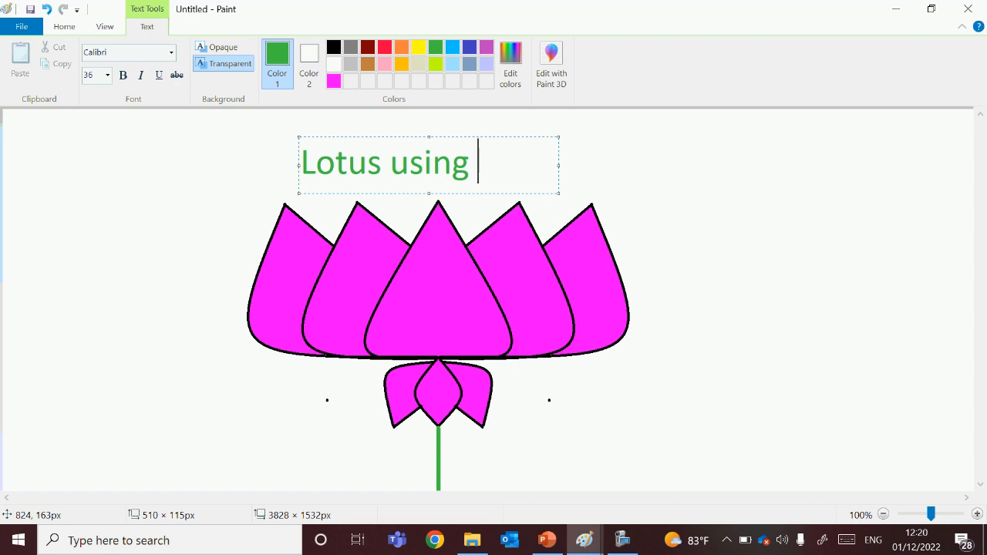
{"action": "type", "text": "Flip "}
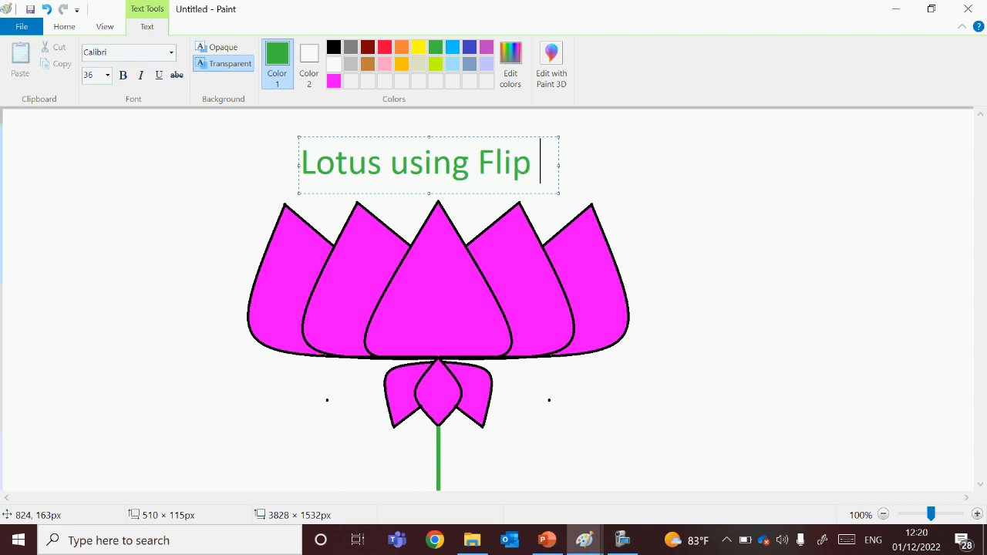
{"action": "type", "text": "Option"}
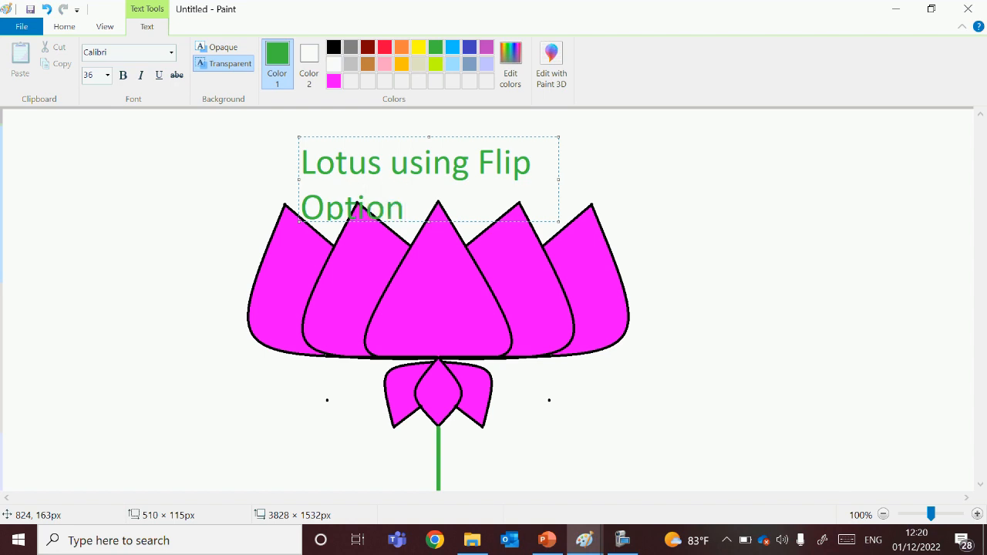
{"action": "left_click_drag", "start_coordinate": [559, 179], "coordinate": [671, 164]}
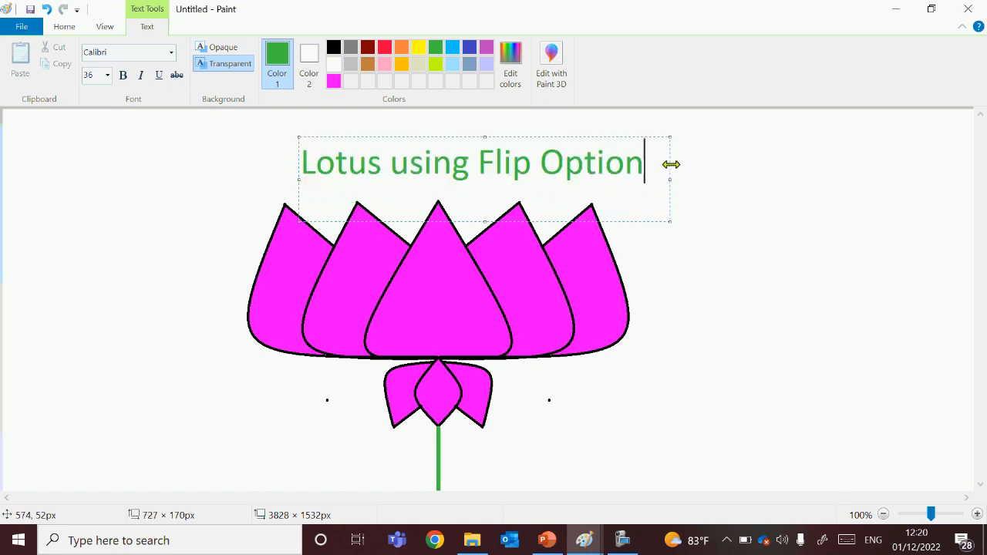
{"action": "left_click", "coordinate": [732, 244]}
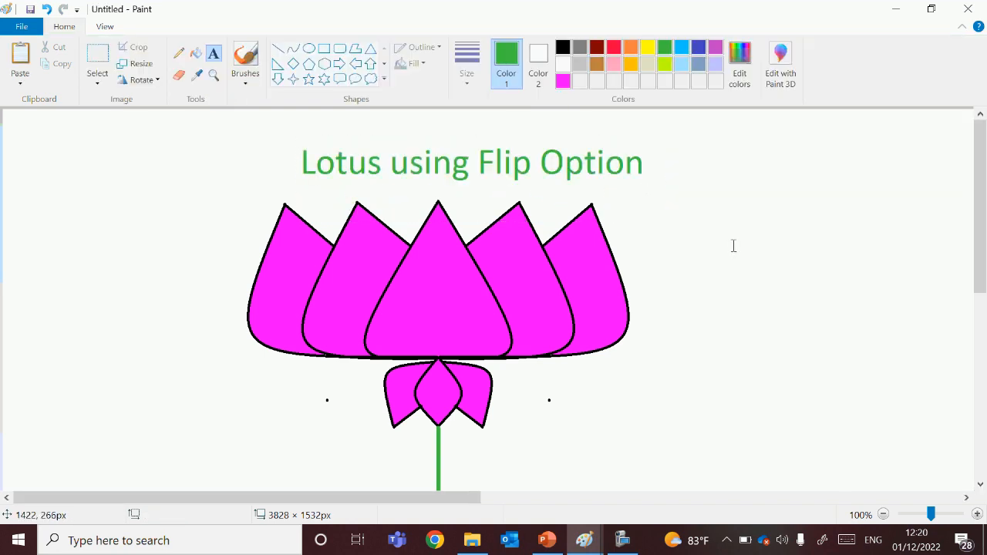